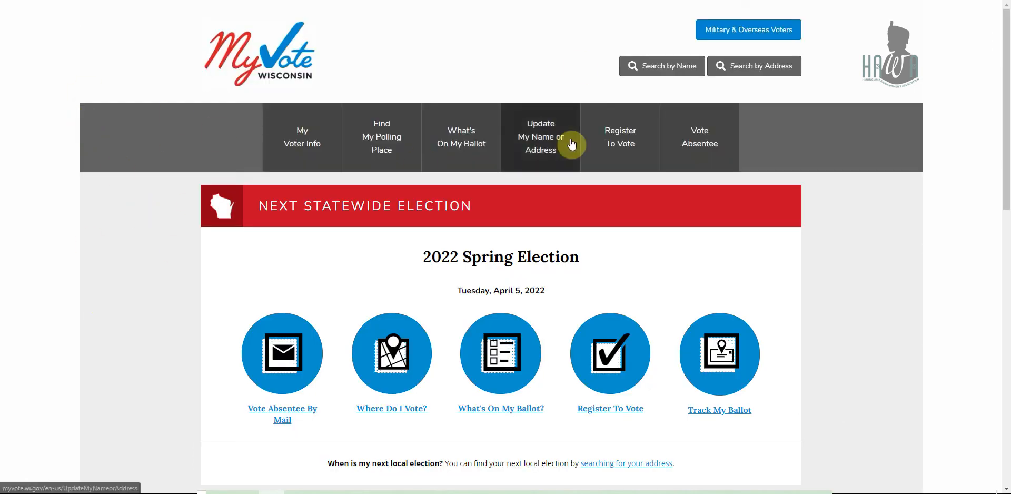
Search voter records by the person's name and birth date, finding them not registered.
left_click(623, 154)
scroll(623, 155, "down", 1)
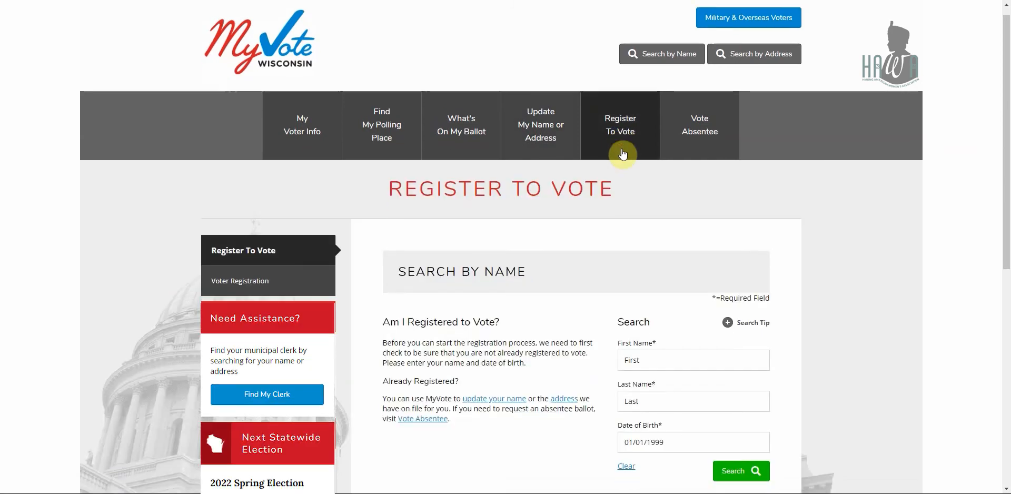
scroll(623, 154, "down", 2)
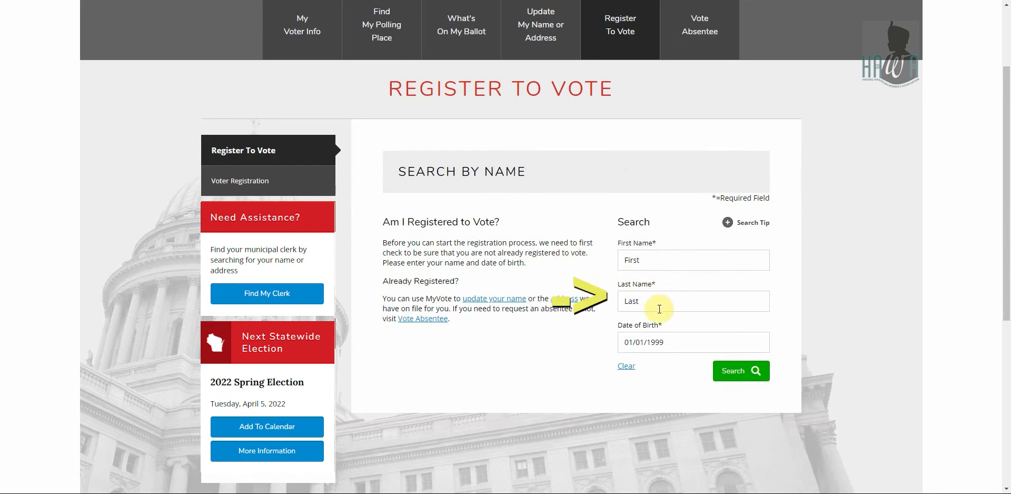
left_click(731, 375)
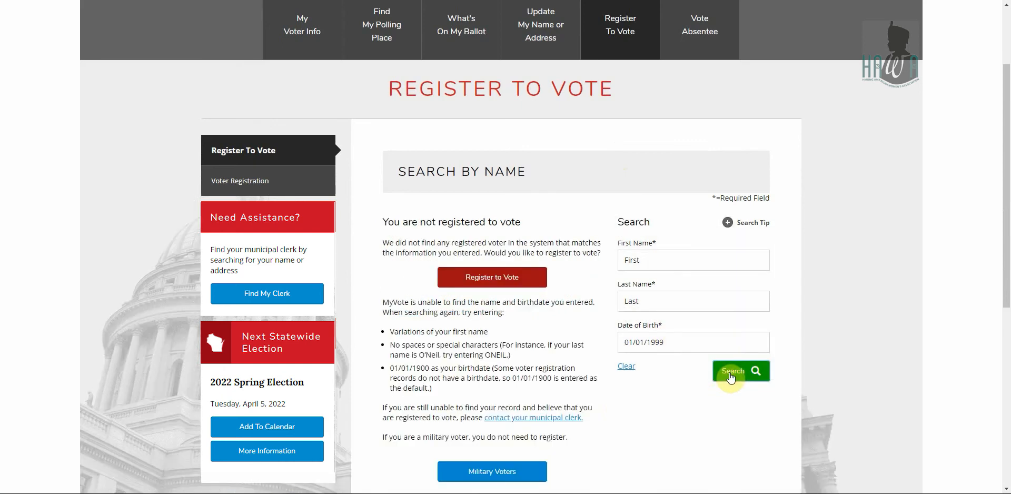
scroll(618, 410, "down", 1)
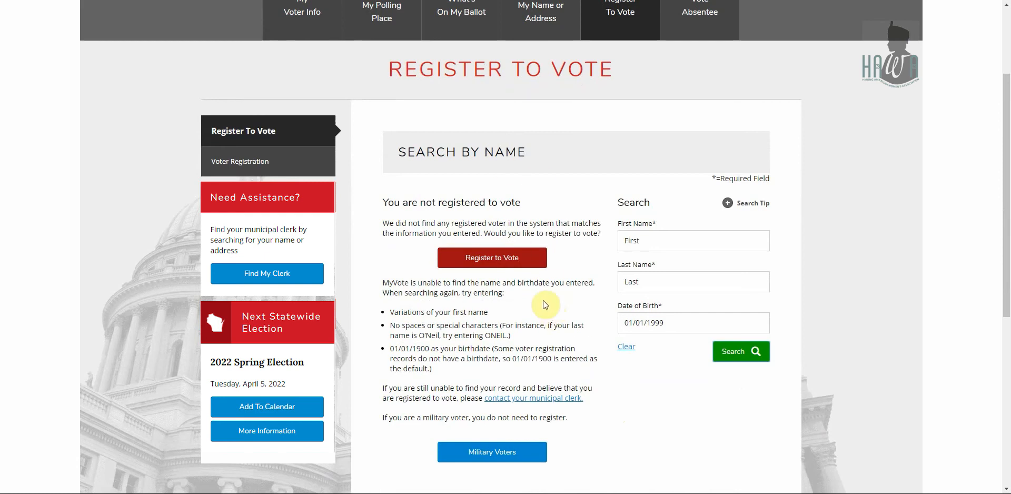
Choose Register to Vote from the not-registered result to open Step 1 of the registration wizard.
left_click(491, 258)
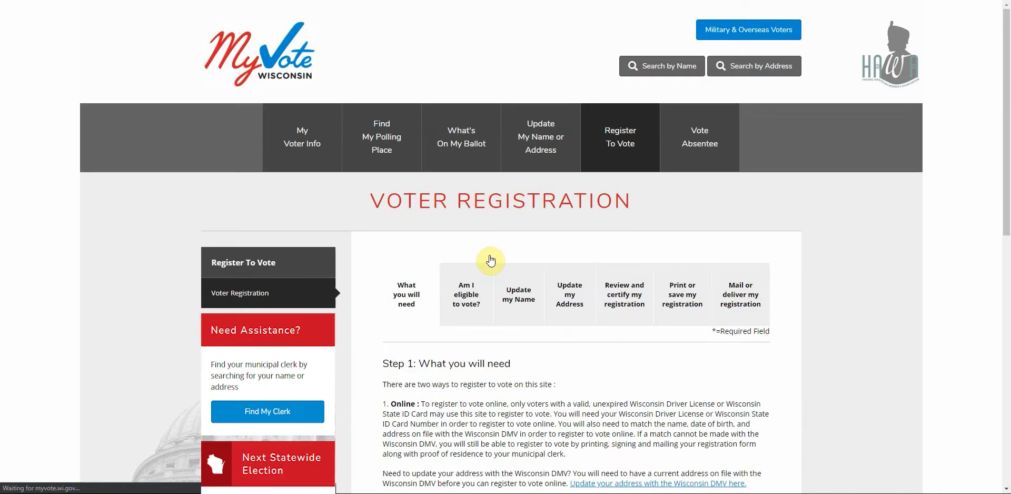
scroll(491, 260, "down", 5)
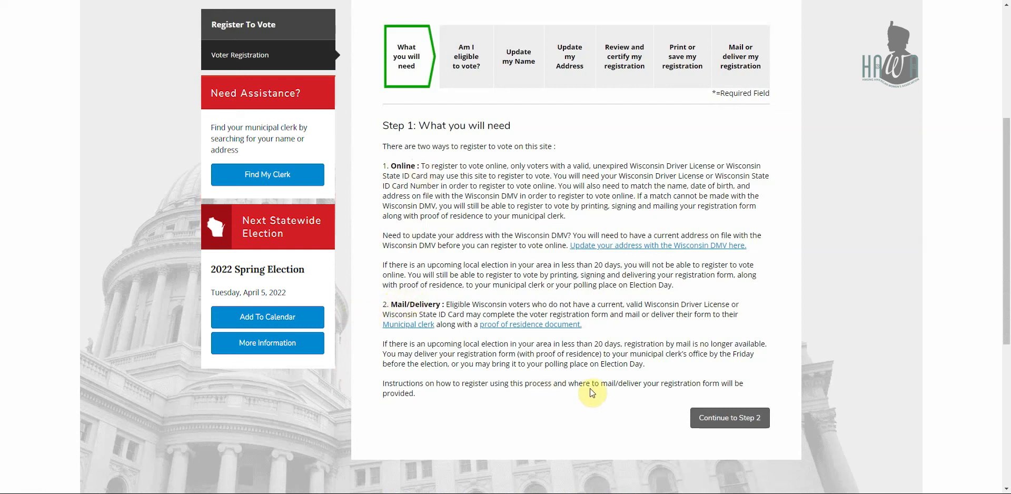
Continue to Step 2 and answer Yes to U.S. citizenship and being at least 18.
left_click(716, 418)
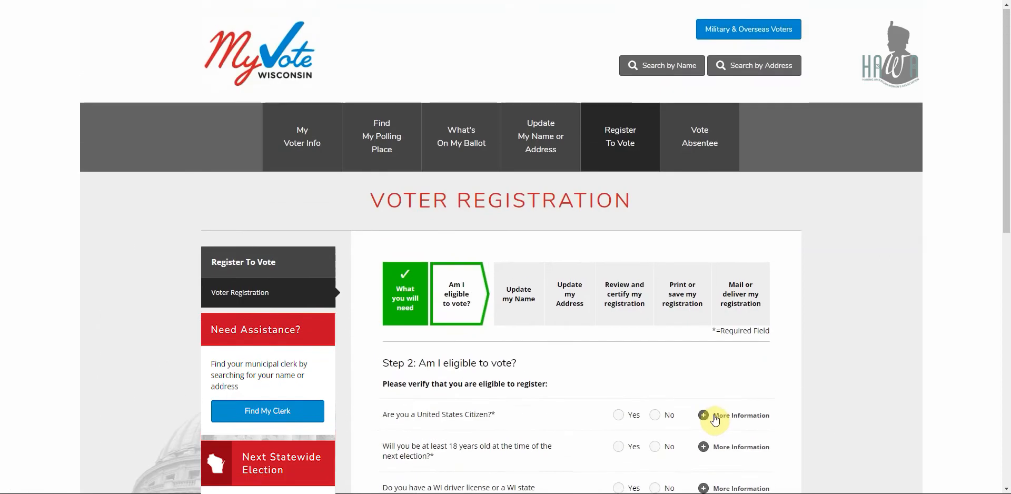
scroll(713, 415, "down", 4)
scroll(713, 419, "down", 1)
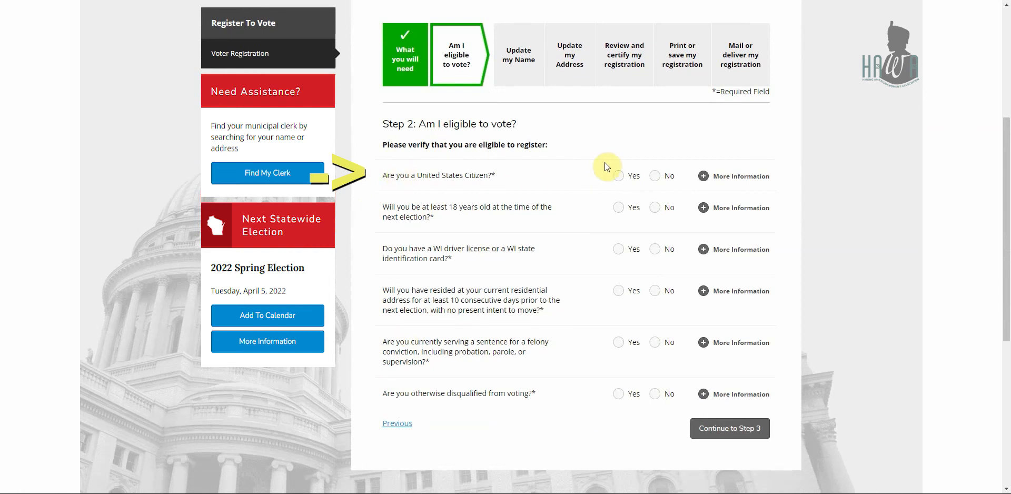
left_click(617, 176)
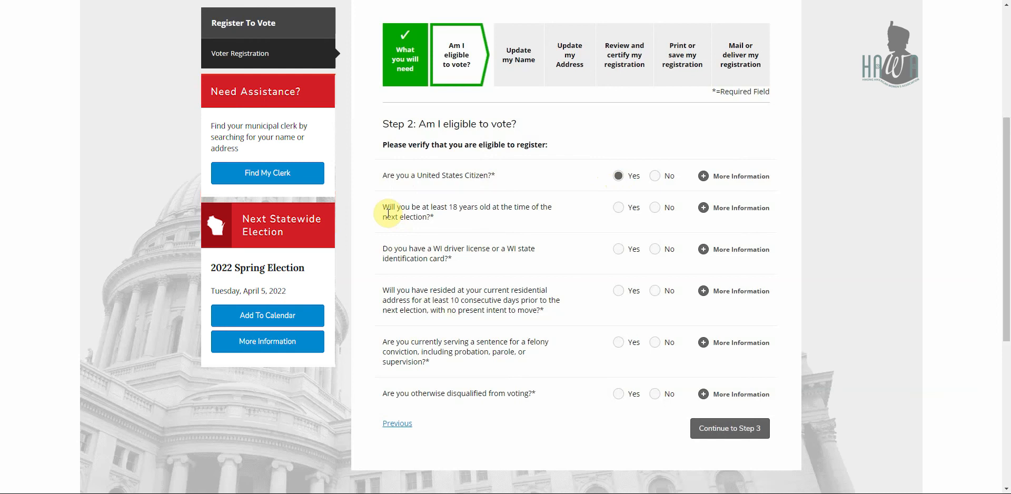
left_click(618, 208)
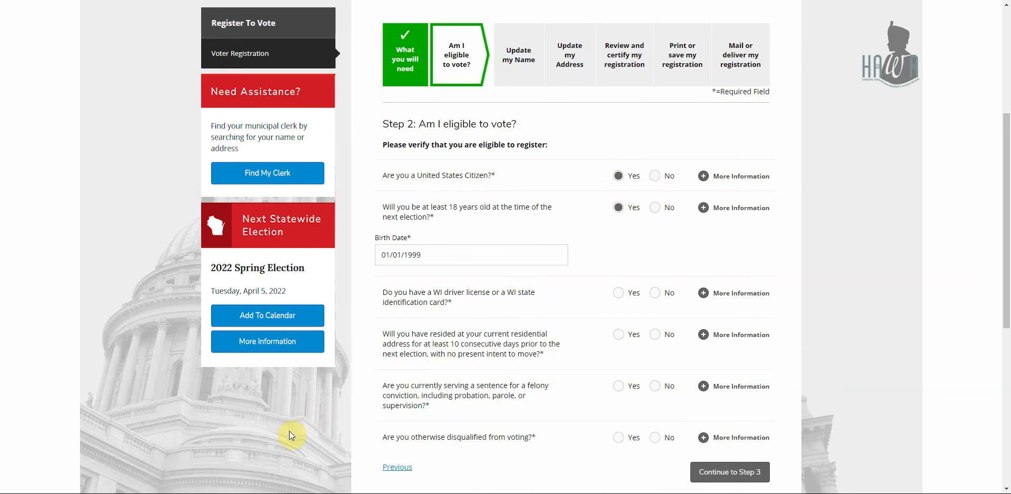
Answer Yes to holding a WI driver license, entering the license number and 01/01/2025 expiration date.
left_click(620, 298)
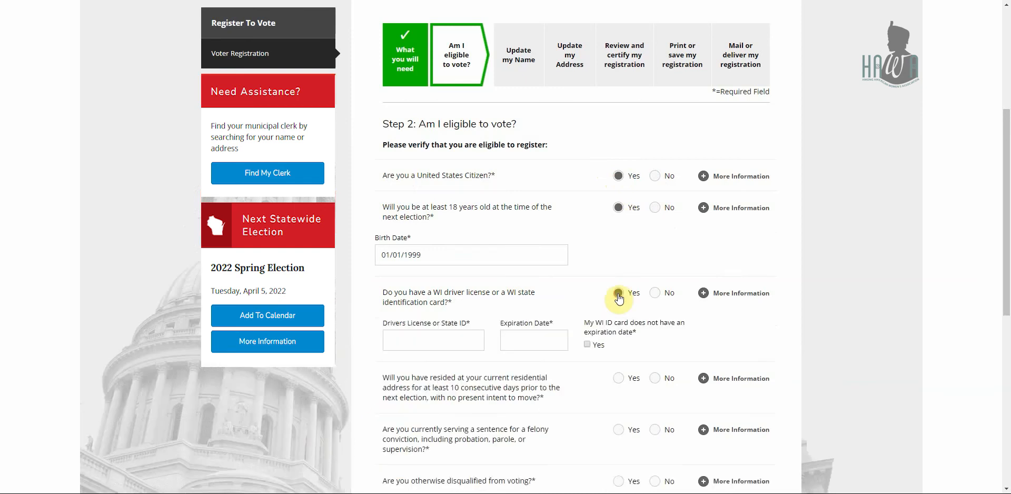
left_click(388, 341)
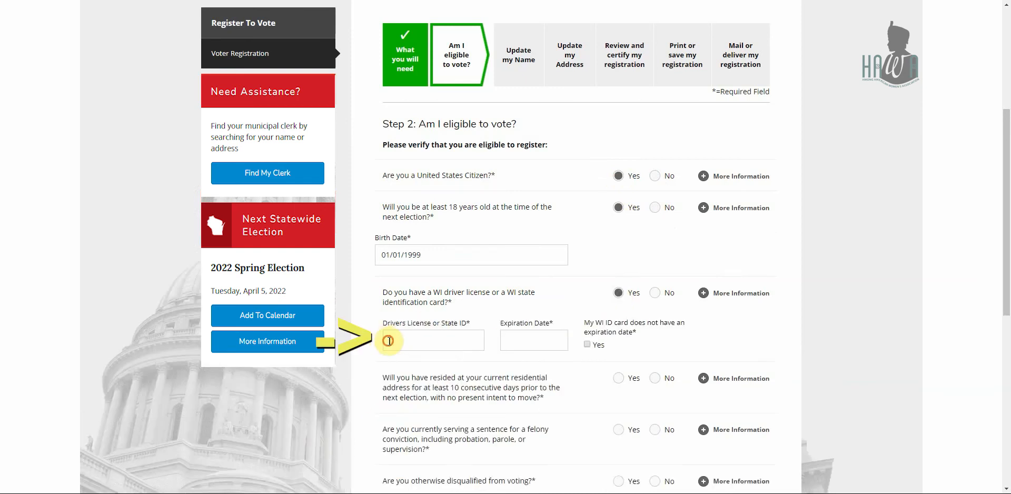
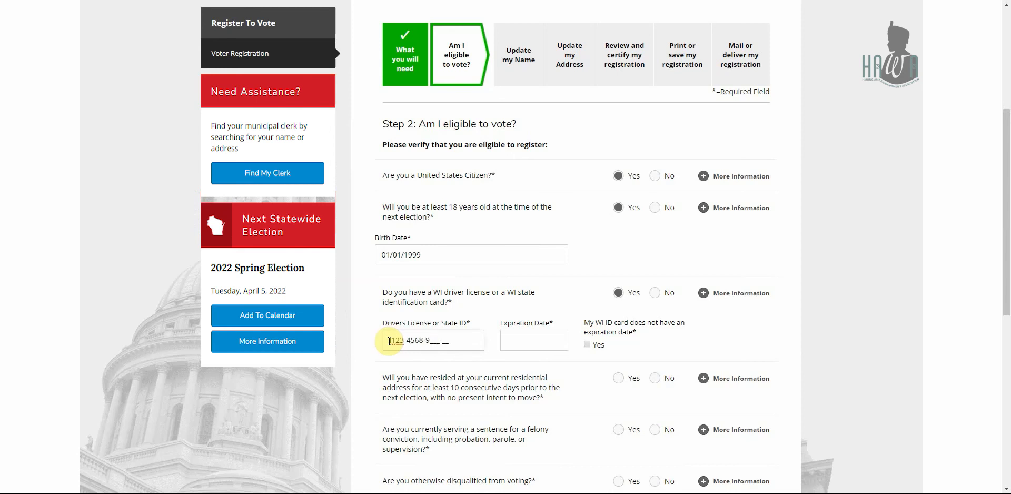
left_click(510, 339)
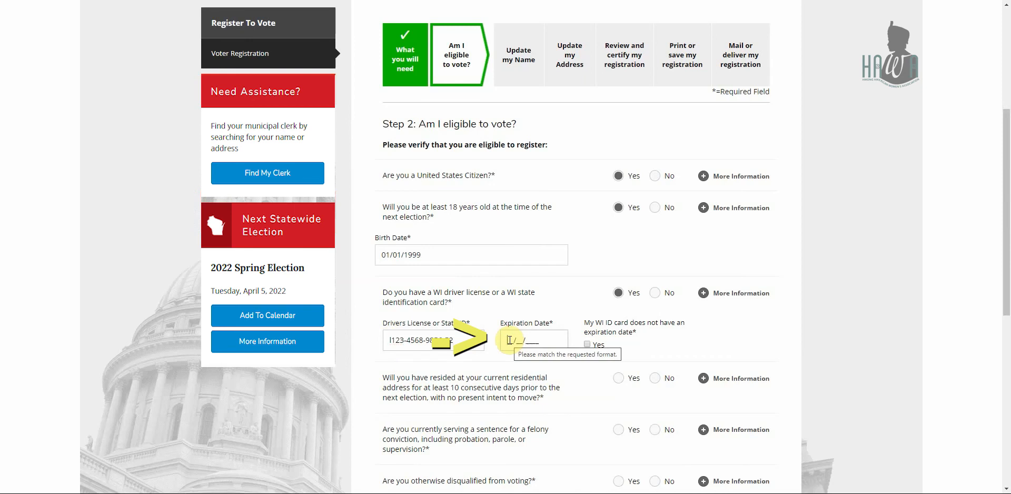
type("01012025")
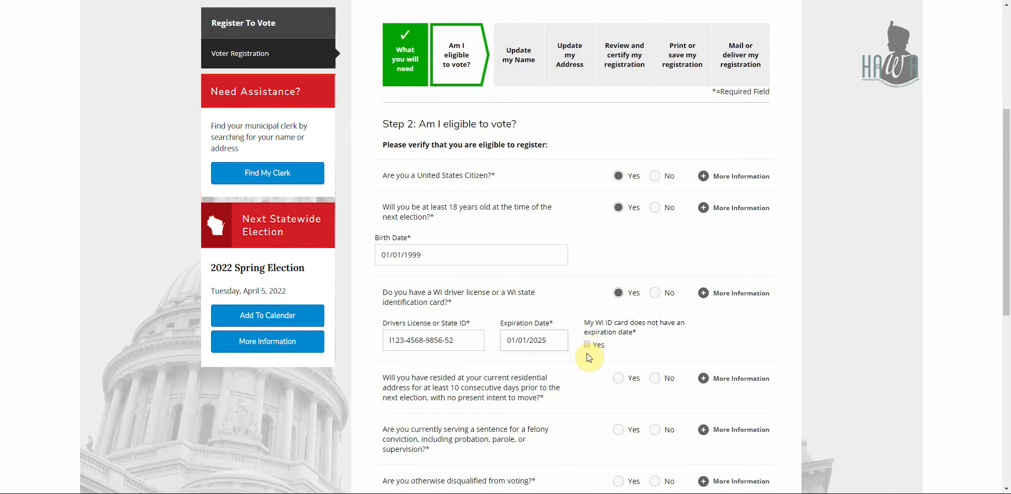
scroll(586, 353, "down", 3)
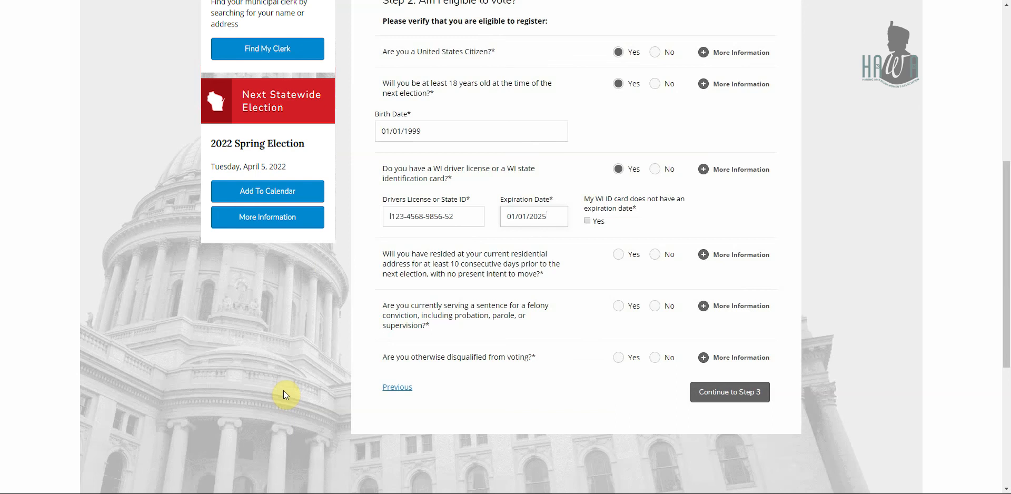
Answer Yes to 10-day residency, No to felony sentence and disqualification, then continue to Step 3.
left_click(619, 257)
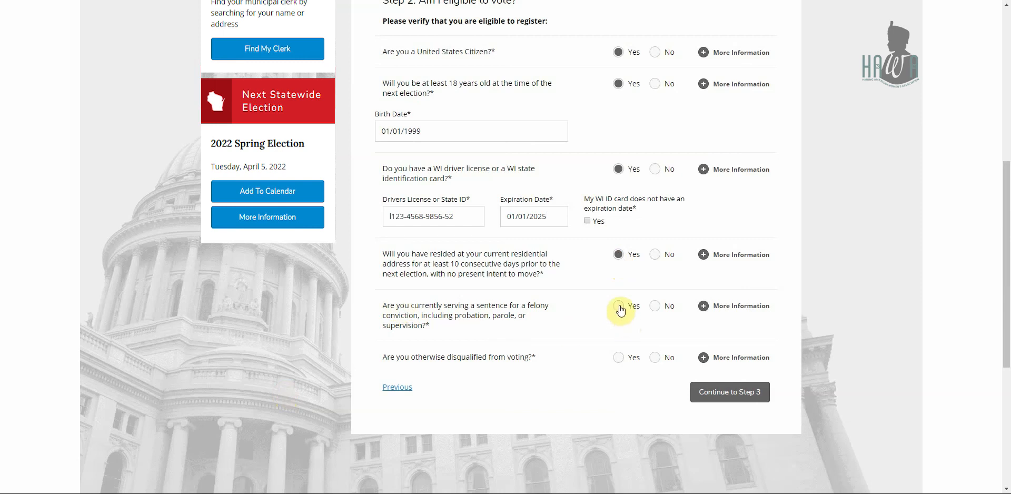
left_click(654, 307)
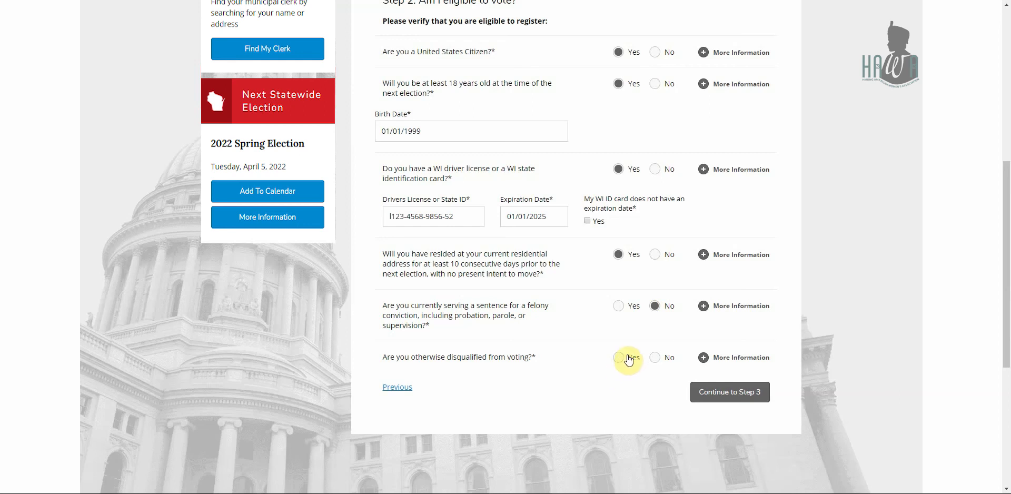
left_click(655, 359)
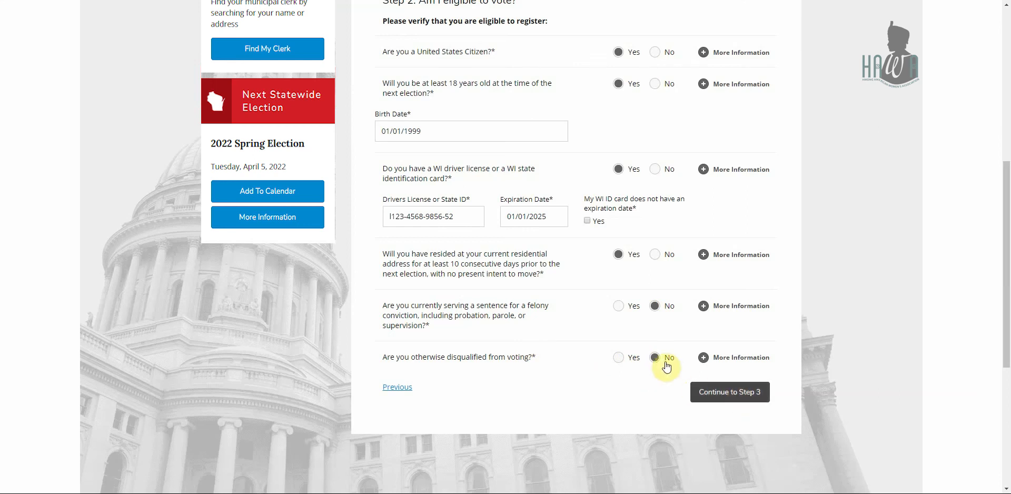
left_click(704, 384)
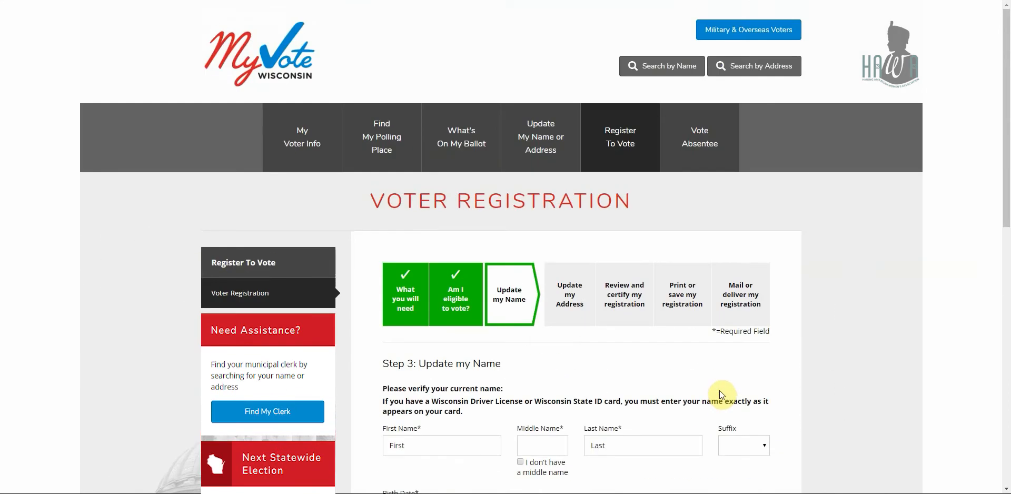
Mark that there is no middle name and continue to Step 4, Update my Address.
scroll(722, 395, "down", 5)
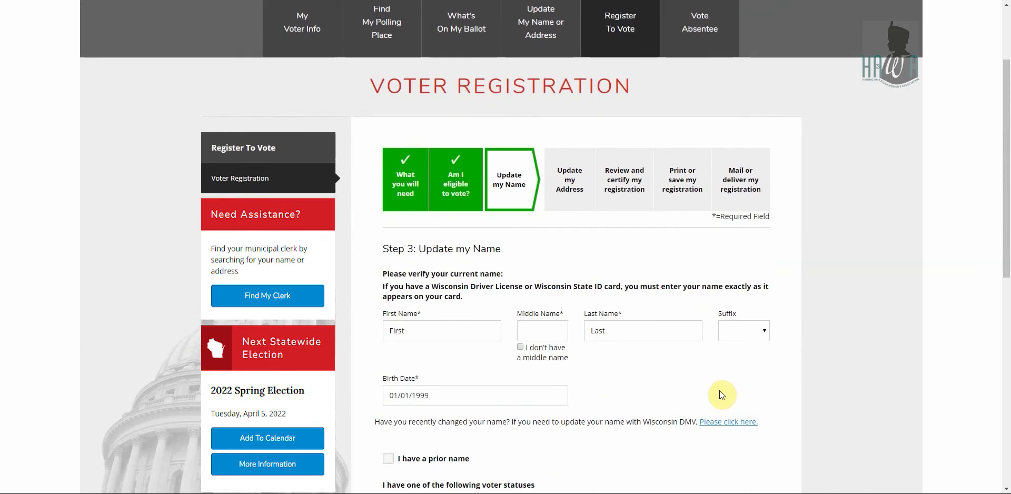
scroll(721, 396, "down", 1)
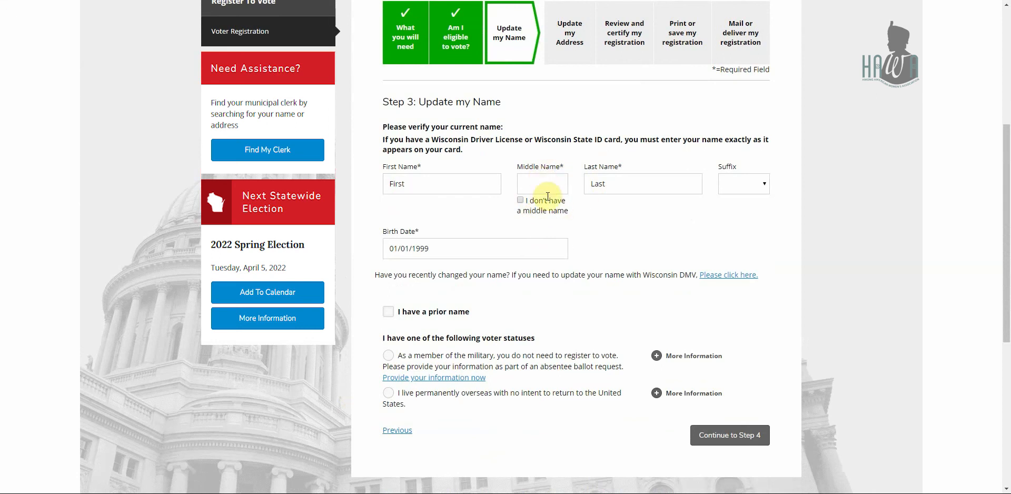
left_click(520, 200)
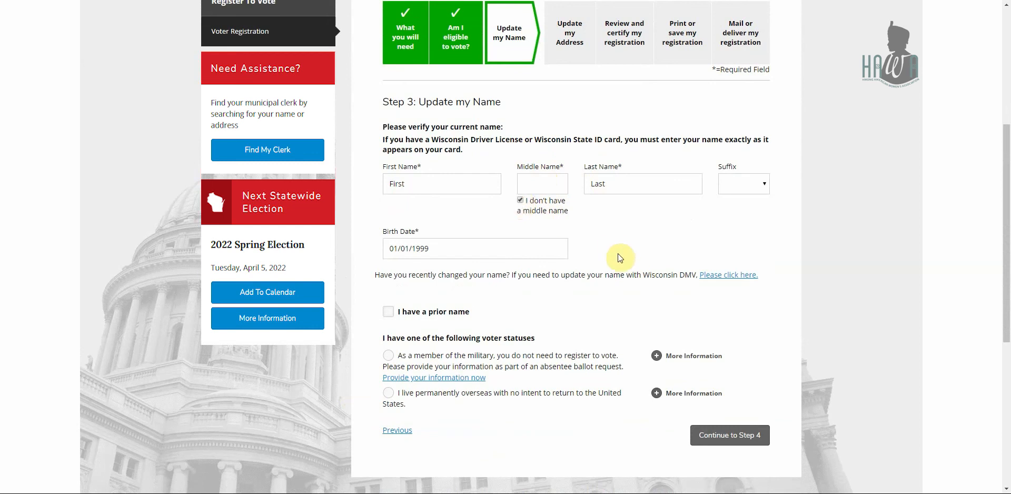
scroll(617, 254, "down", 1)
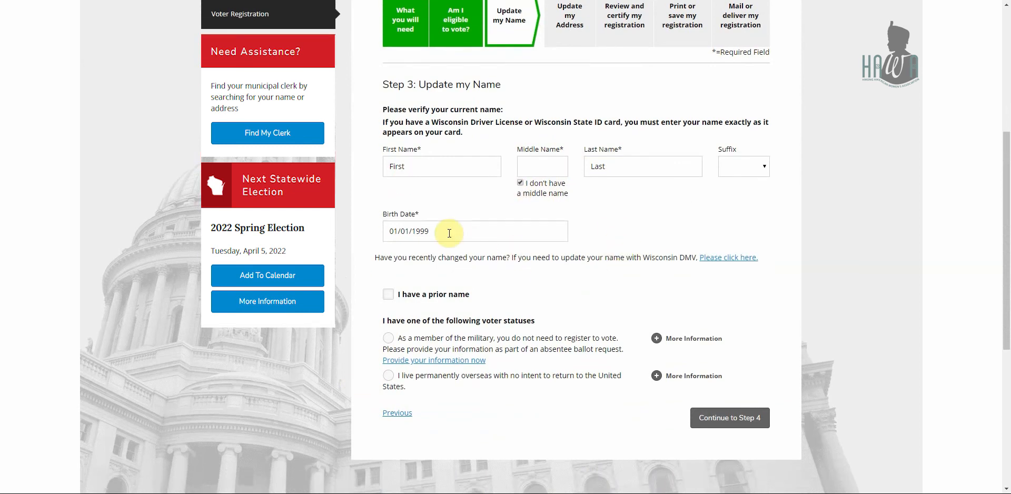
scroll(449, 233, "down", 1)
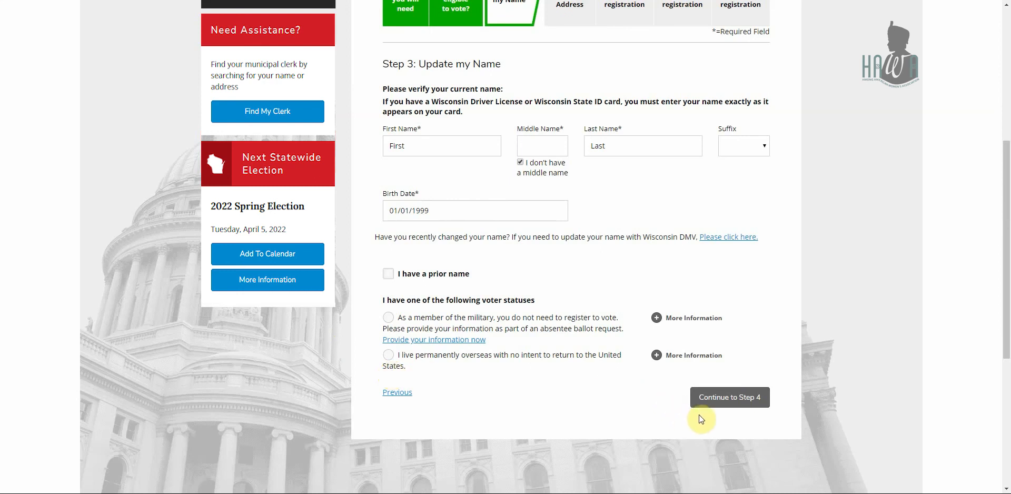
left_click(724, 397)
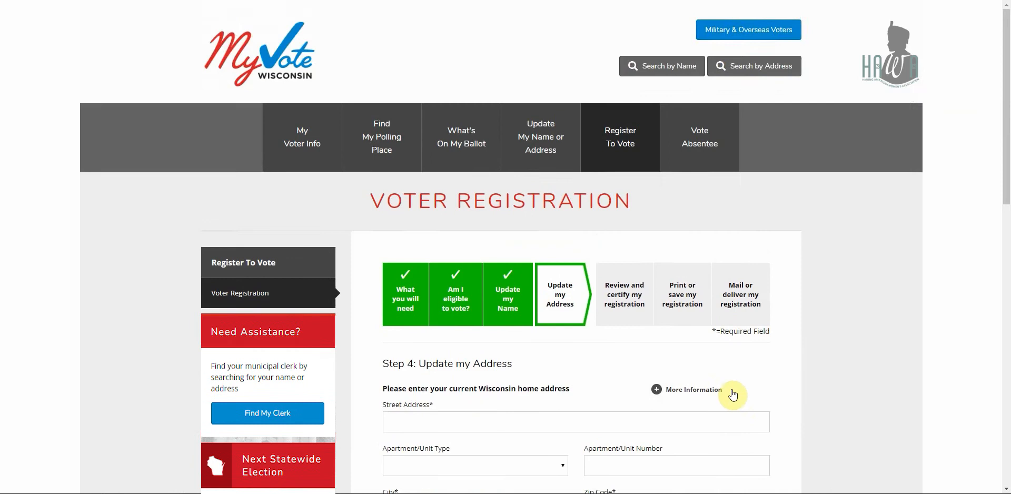
Enter the home street address, city and zip code, correcting the mistyped digits.
scroll(733, 395, "down", 5)
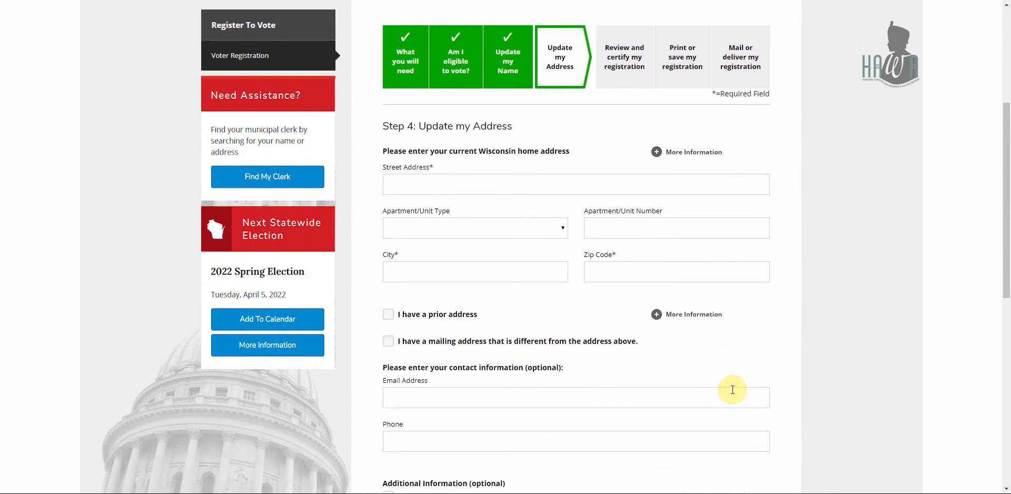
left_click(677, 184)
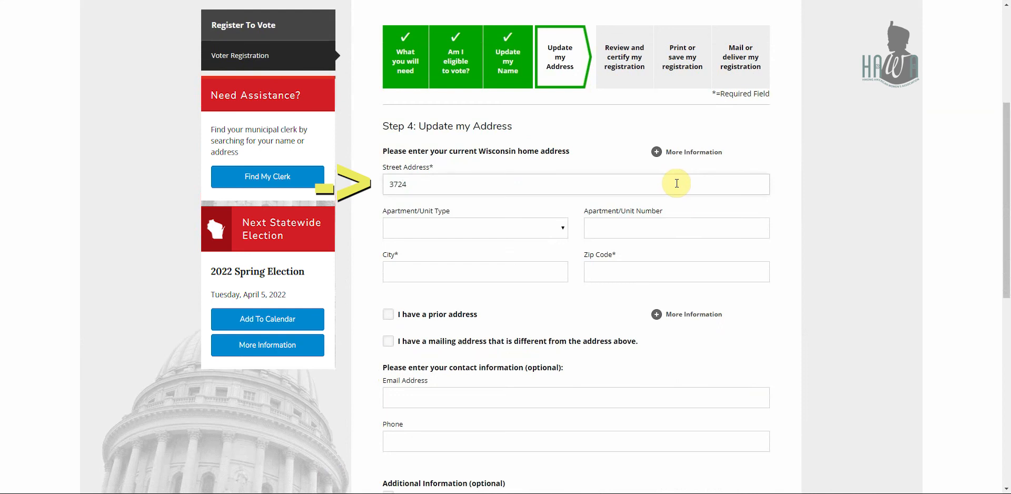
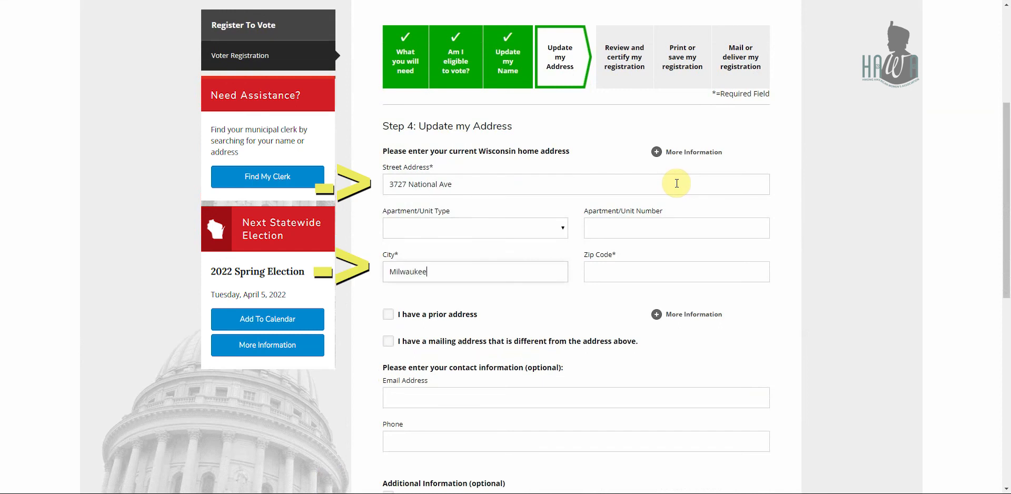
key("Tab")
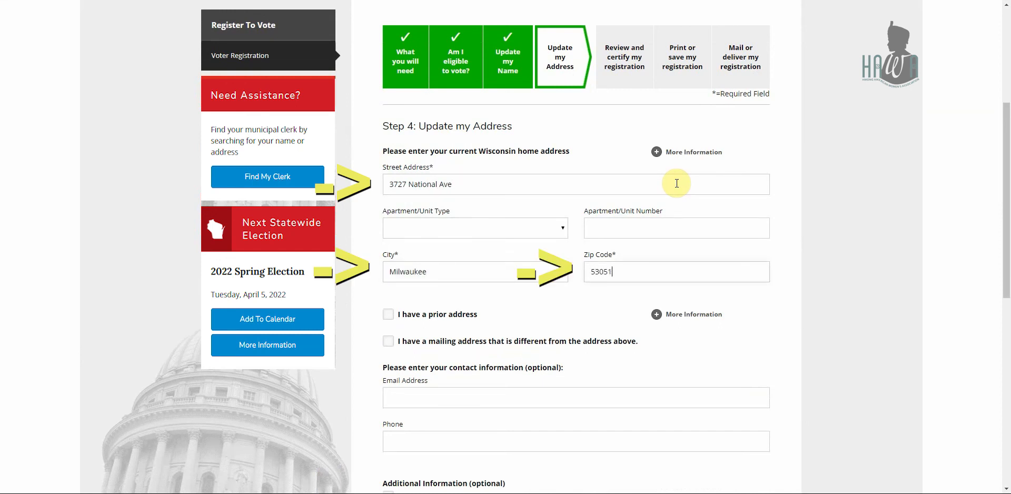
scroll(677, 183, "down", 1)
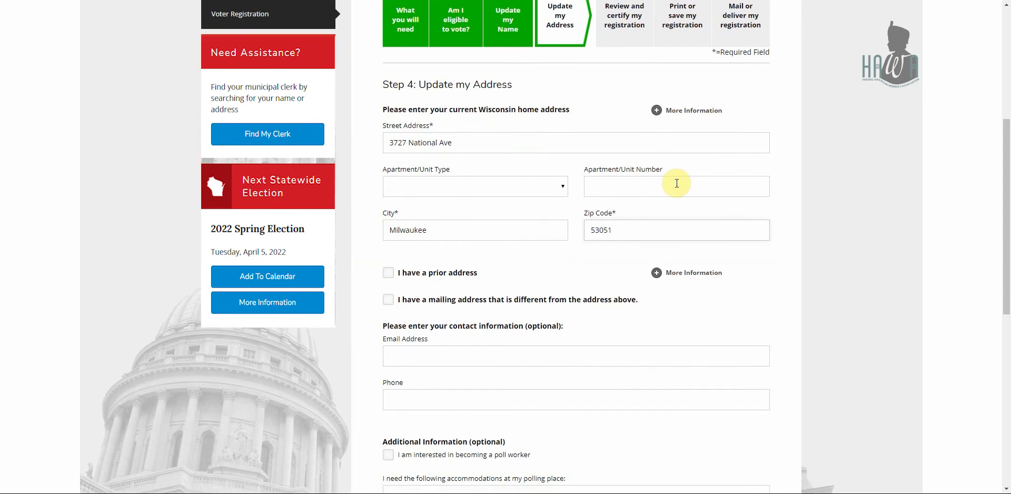
key("BackSpace")
key("BackSpace")
key("BackSpace")
scroll(677, 183, "down", 1)
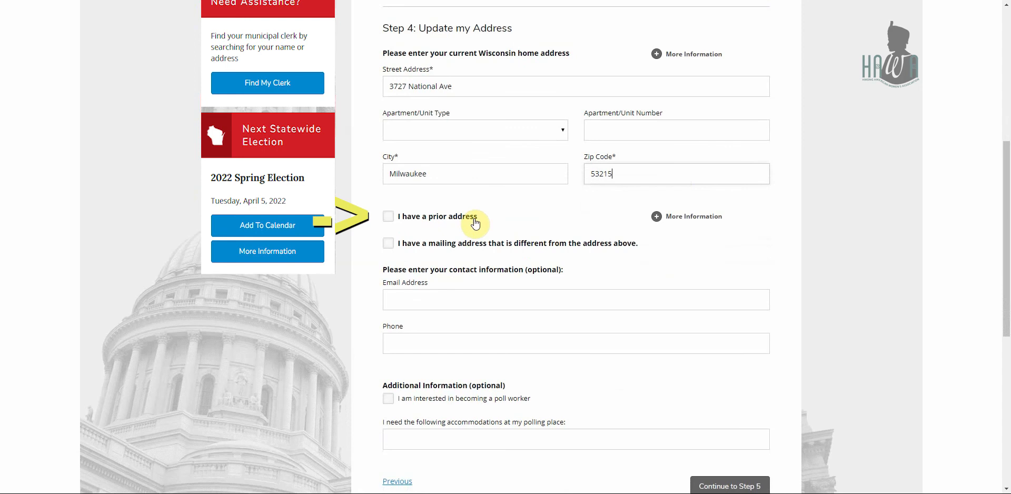
Leave the separate mailing address option unchecked and continue to Step 5 review.
left_click(437, 254)
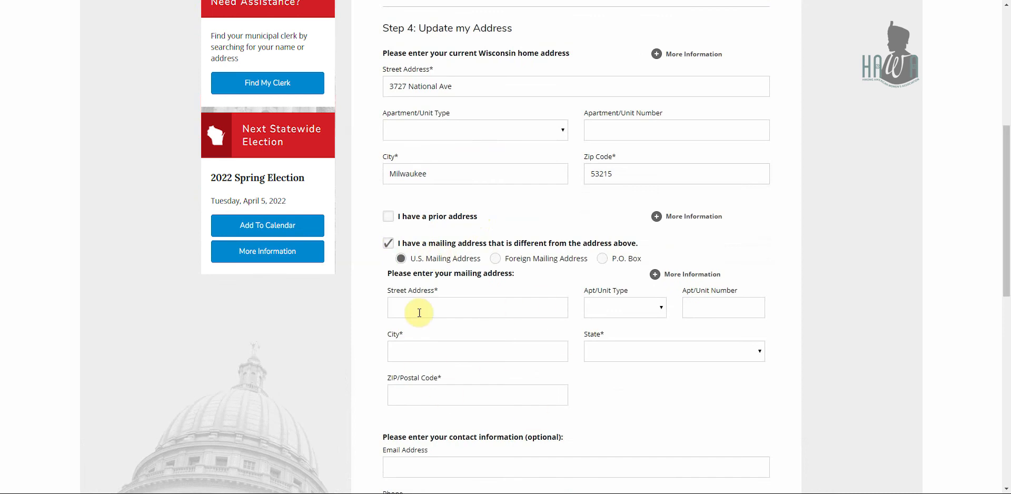
left_click(389, 247)
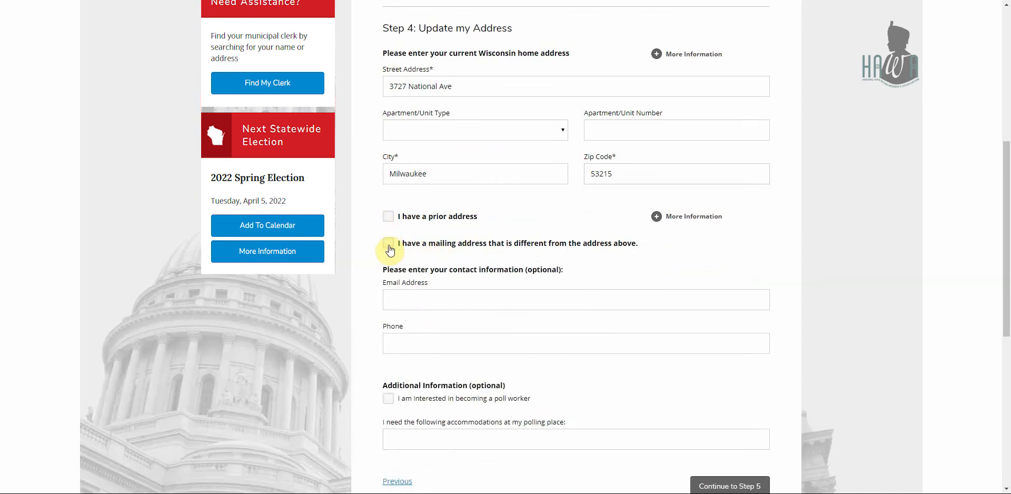
scroll(390, 247, "down", 1)
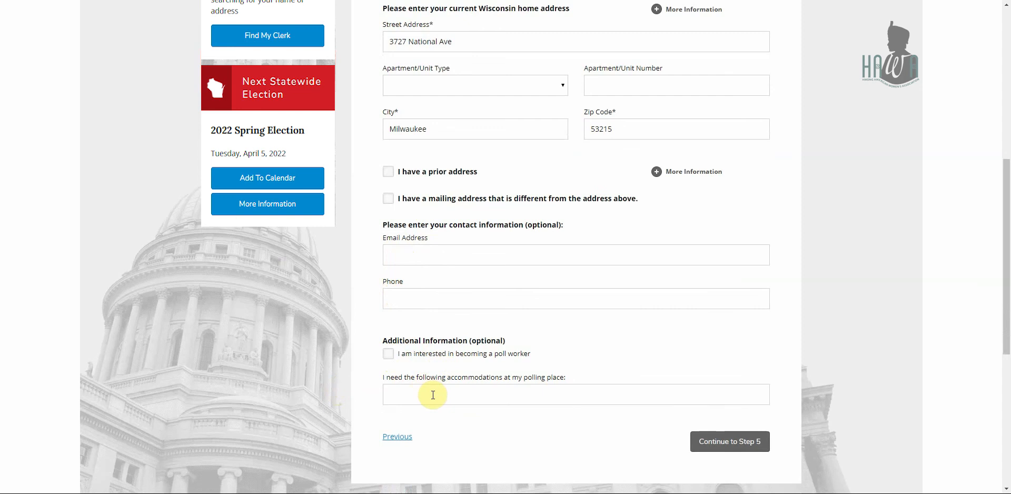
left_click(735, 437)
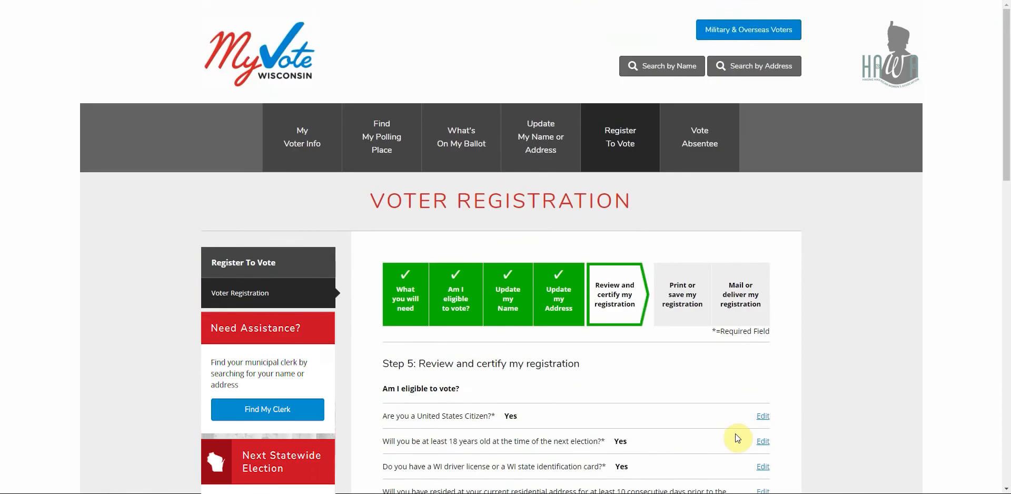
Review the summary, tick the true-and-correct certification, and continue to Step 6.
scroll(738, 438, "down", 4)
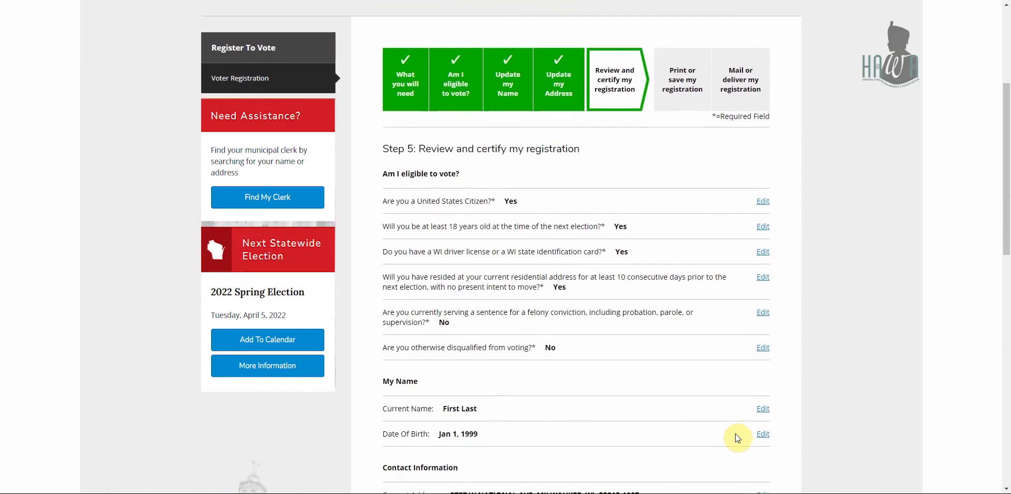
scroll(852, 415, "down", 1)
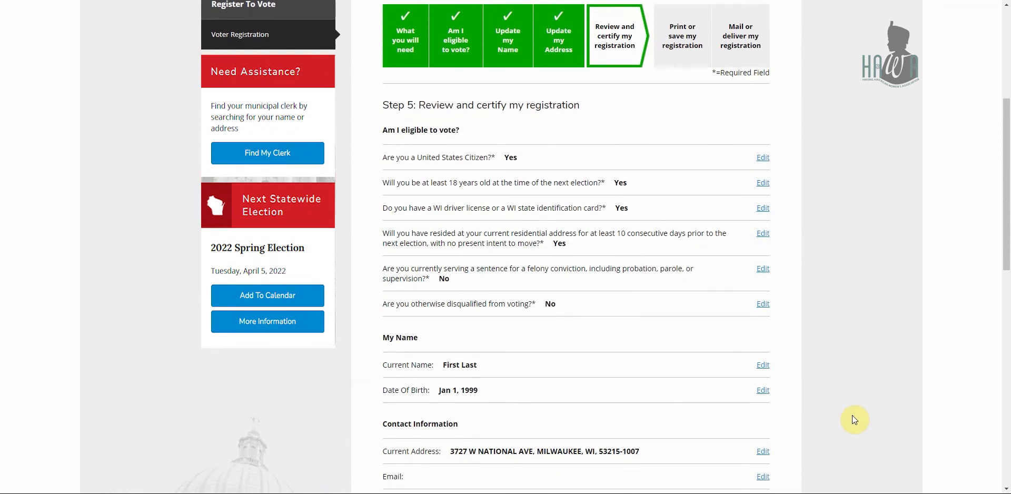
scroll(853, 419, "down", 2)
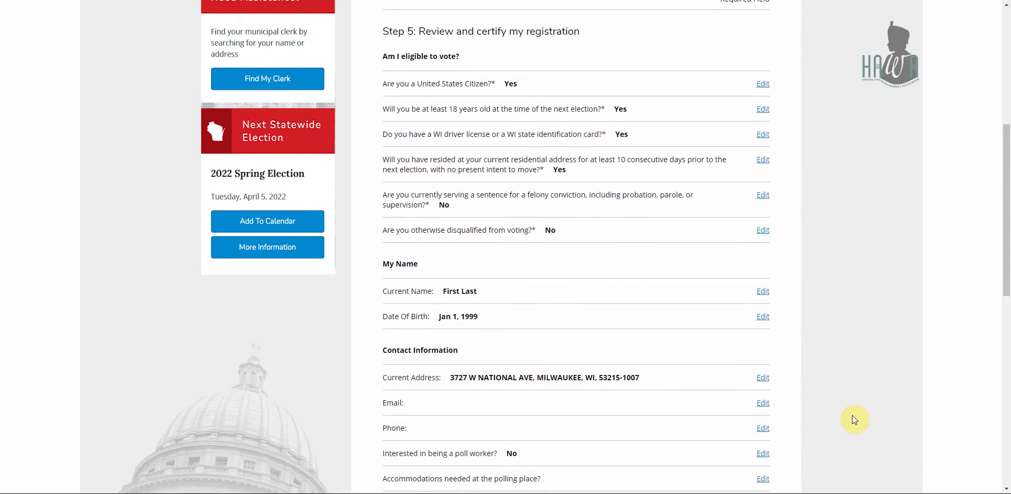
scroll(854, 420, "down", 2)
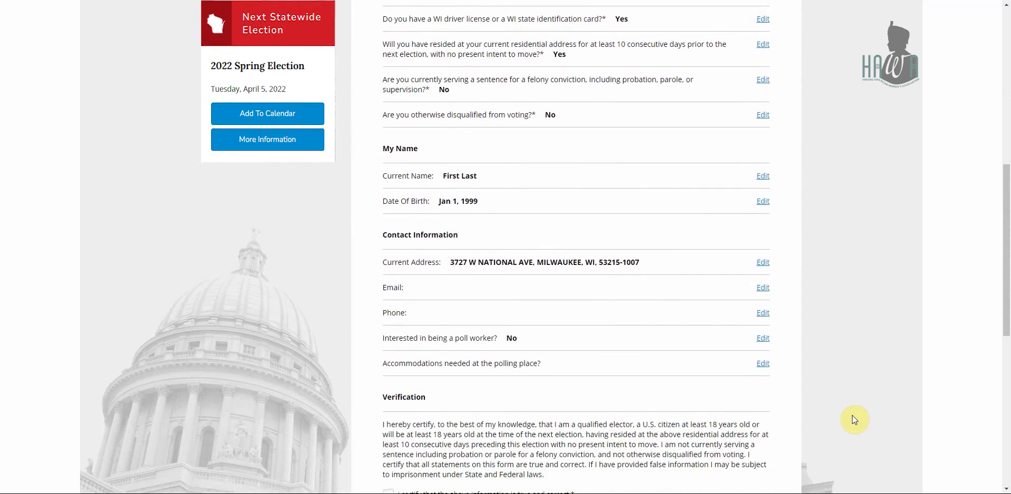
scroll(854, 420, "down", 2)
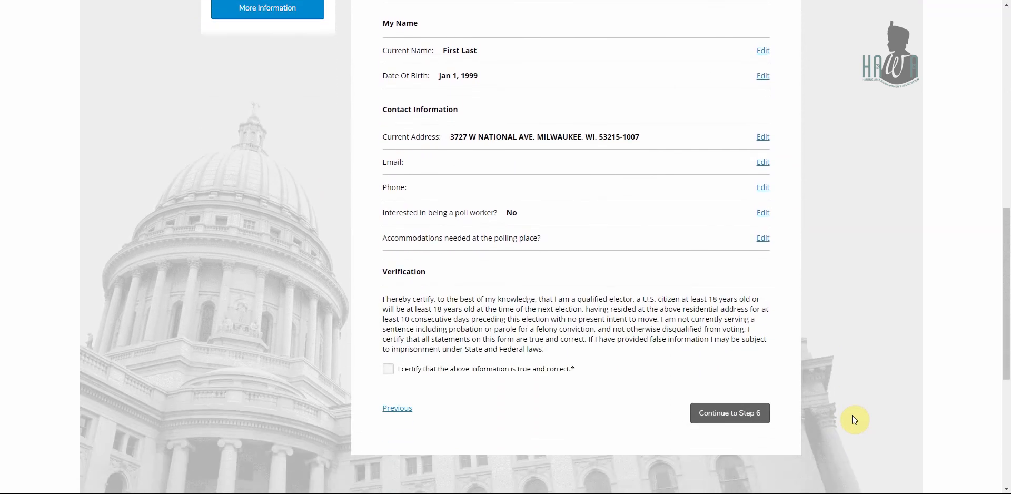
left_click(388, 369)
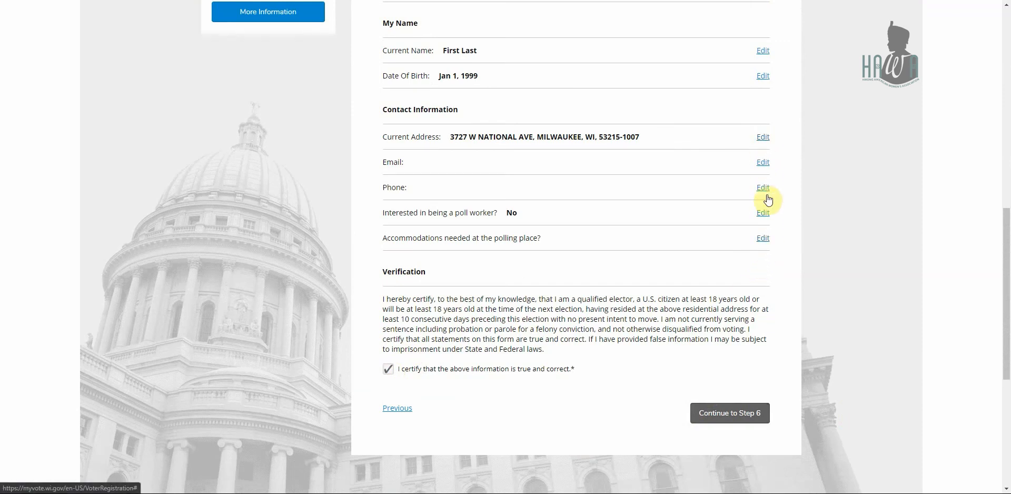
left_click(727, 414)
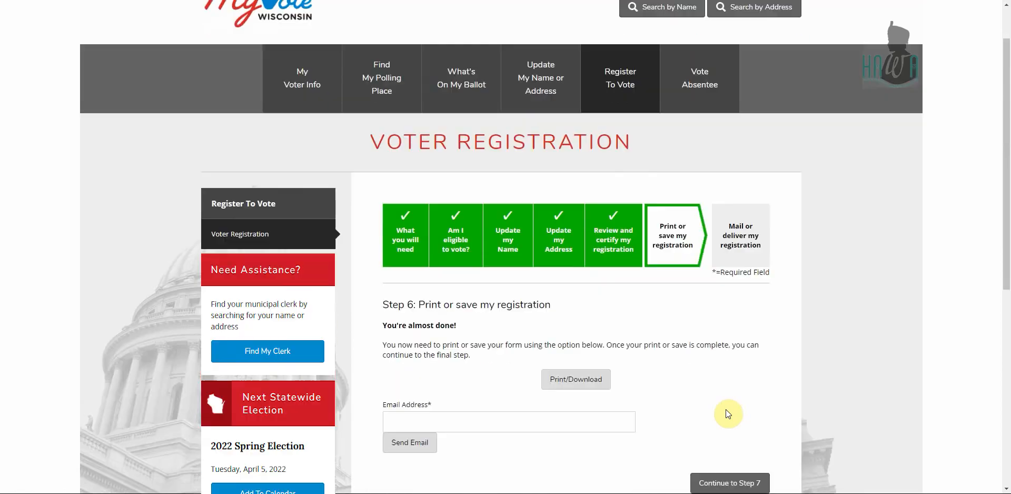
Place the cursor in the Step 6 Email Address field to email the form.
scroll(726, 409, "down", 1)
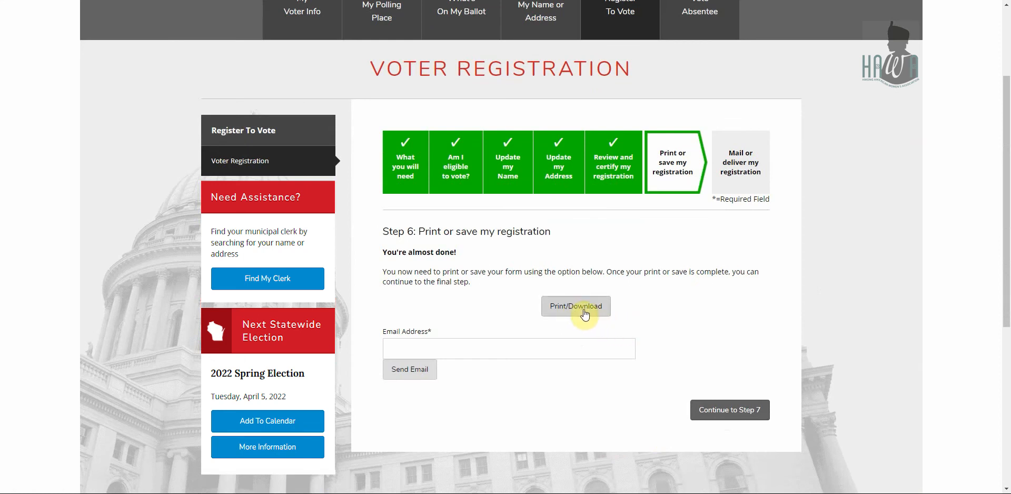
left_click(606, 352)
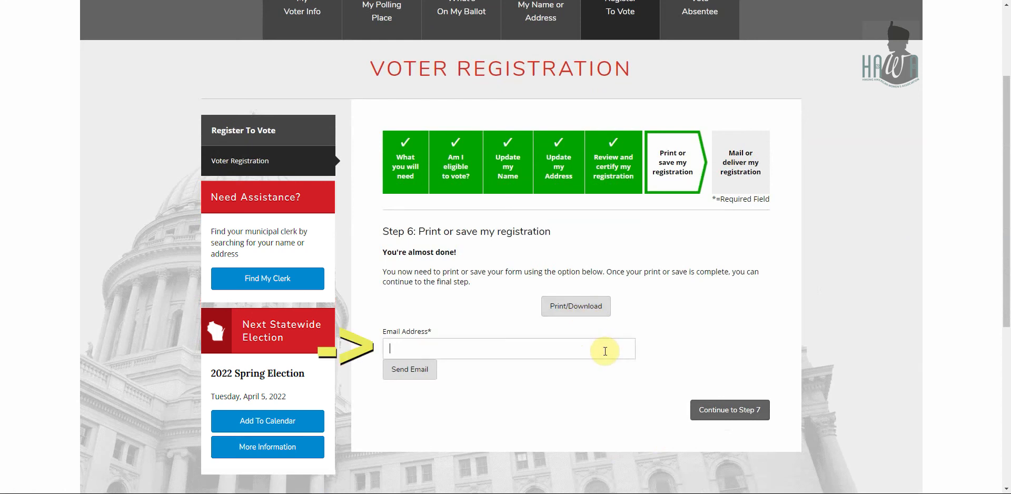